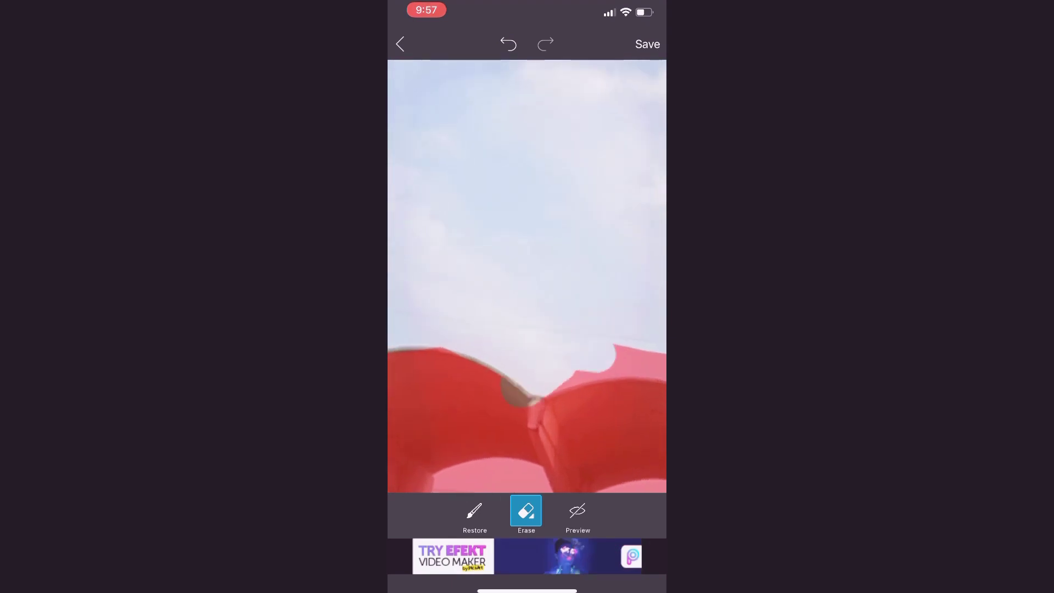
# Erase the remaining sky along the stadium roof edge and through the arch.
pyautogui.click(525, 512)
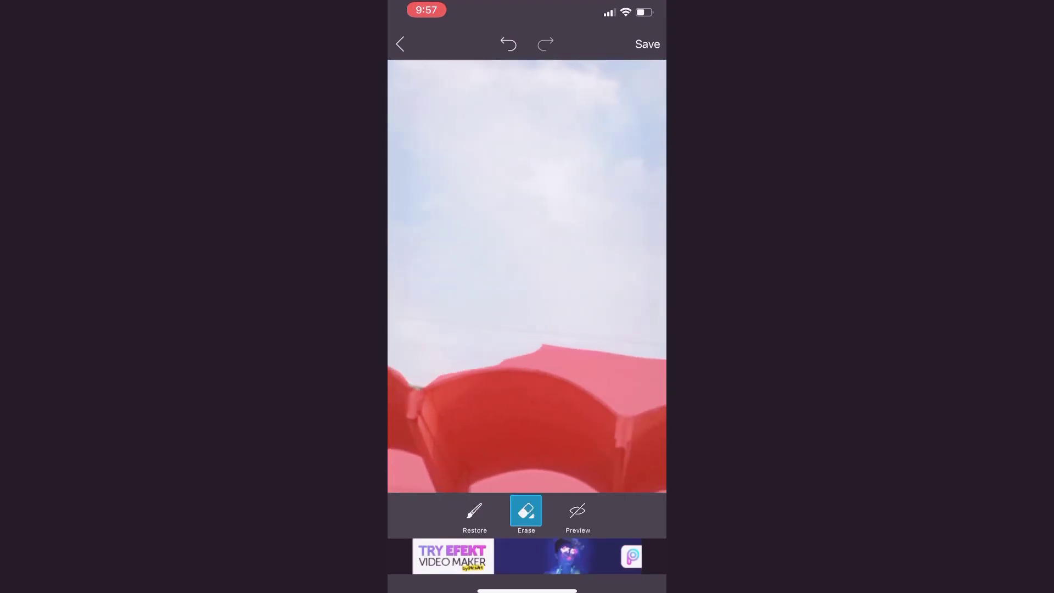
pyautogui.moveTo(527, 353); pyautogui.dragTo(609, 367)
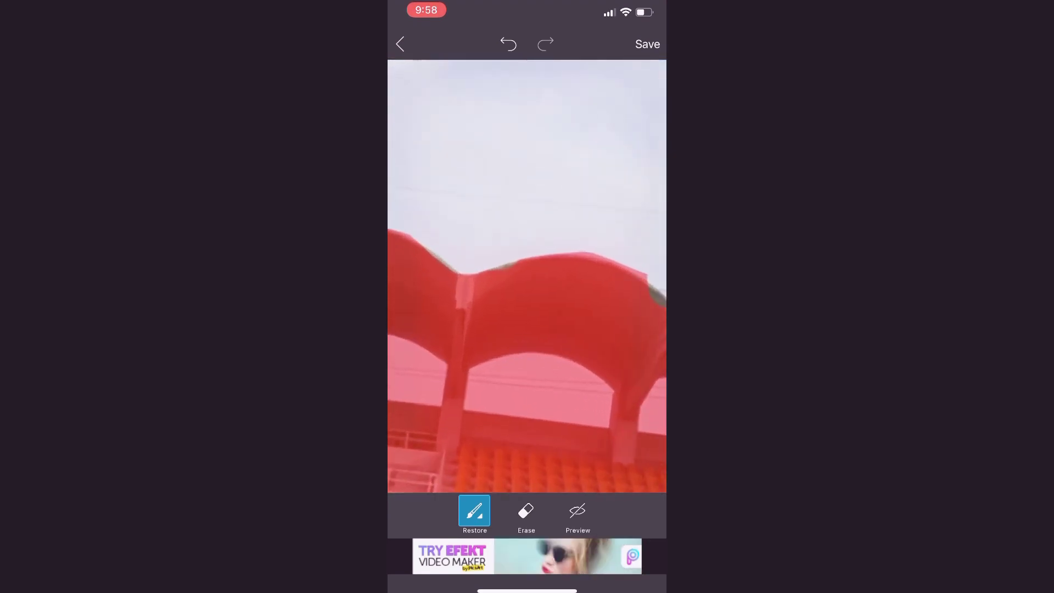
pyautogui.click(525, 514)
pyautogui.moveTo(539, 396); pyautogui.dragTo(574, 397)
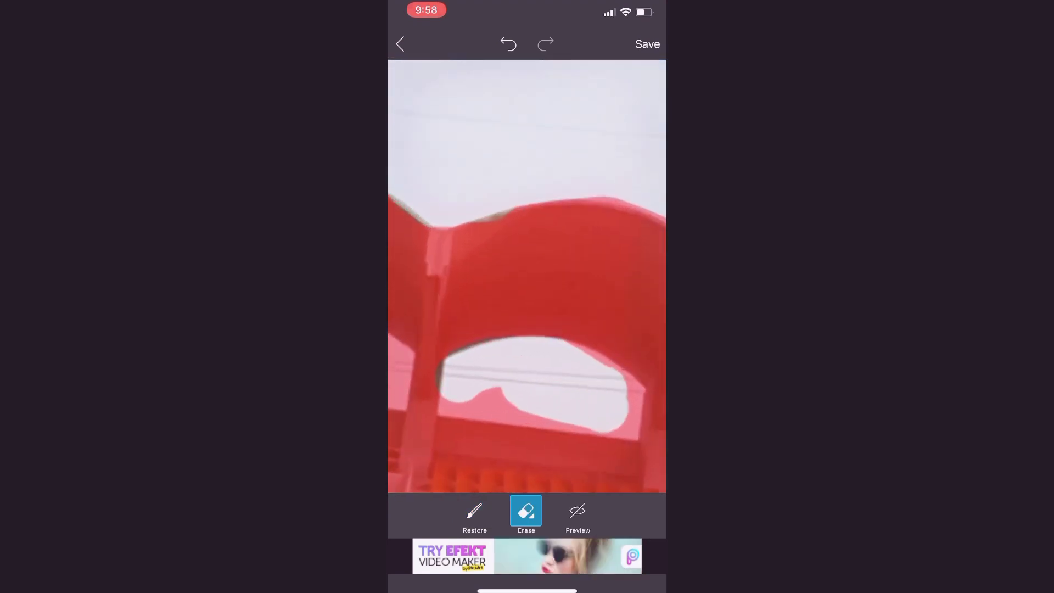
# Finish the stadium cutout and save it to the gallery and My Stickers.
pyautogui.click(647, 43)
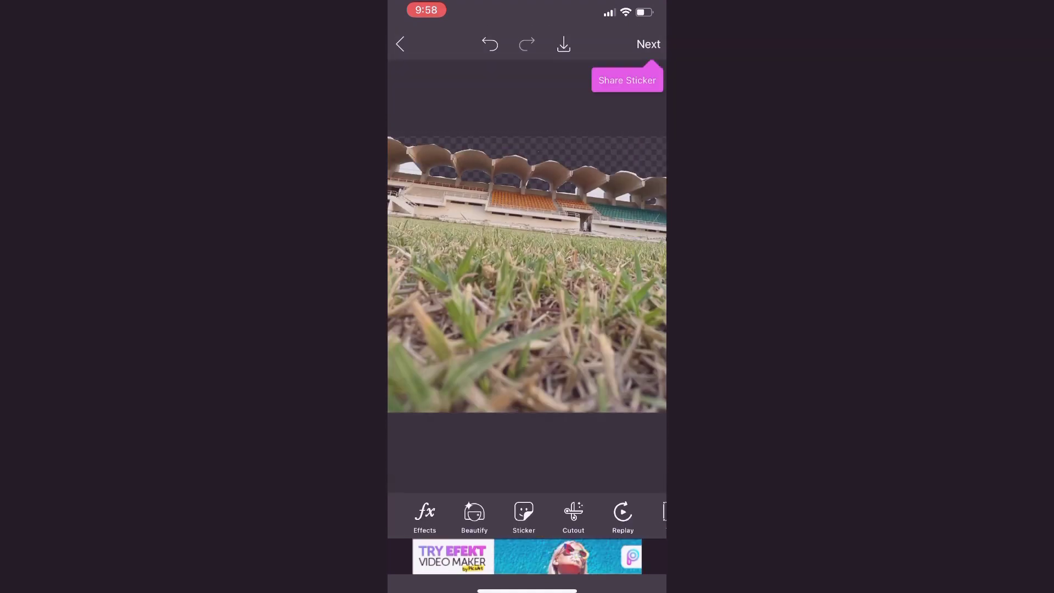
pyautogui.click(563, 44)
pyautogui.moveTo(527, 589); pyautogui.dragTo(527, 428)
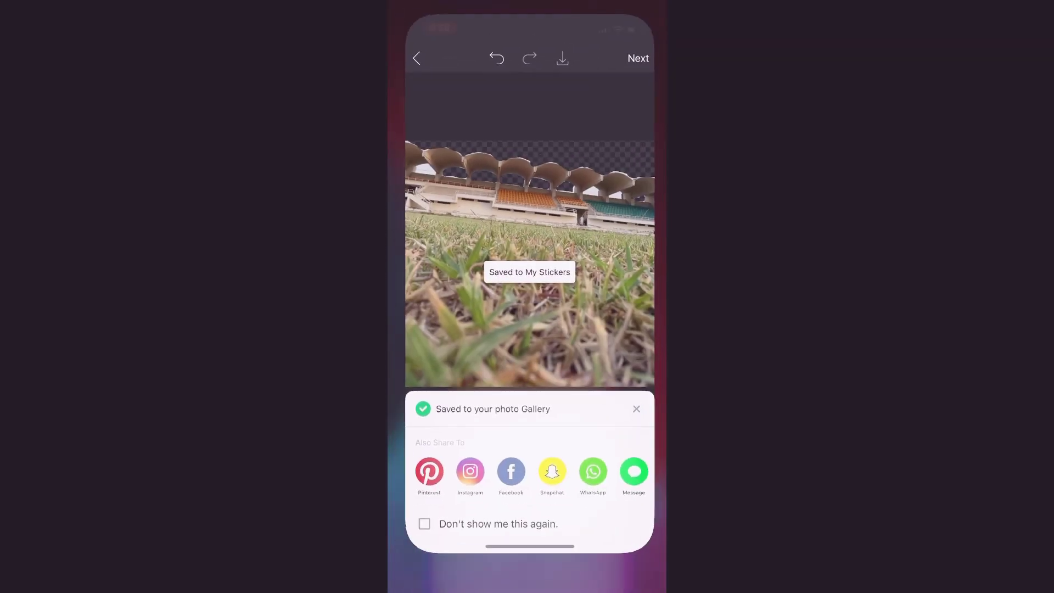
# In the video project, select the stadium overlay clip and restore it after an accidental delete.
pyautogui.click(543, 280)
pyautogui.click(560, 449)
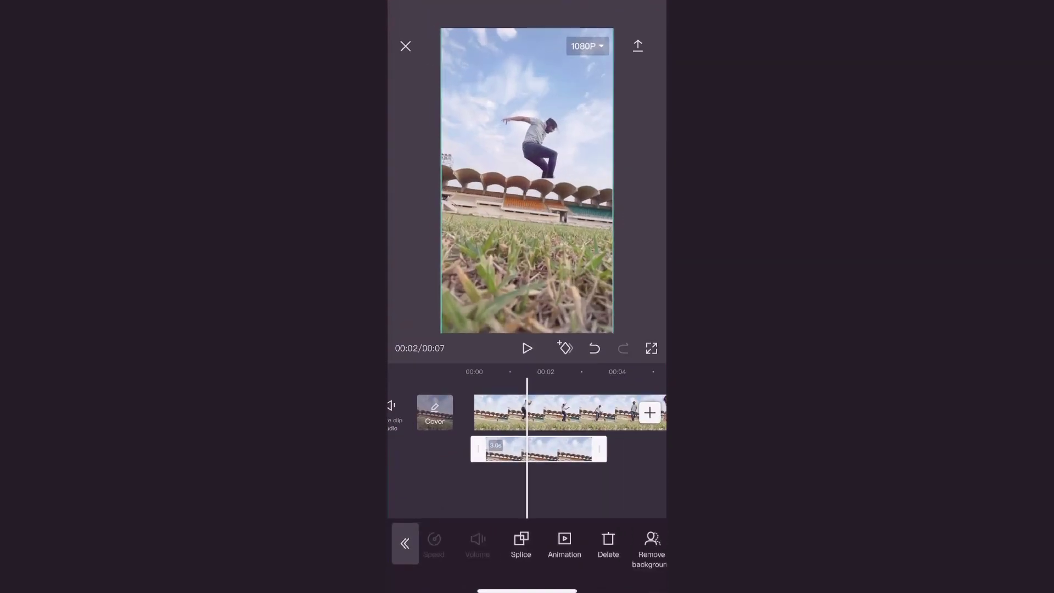
pyautogui.click(607, 544)
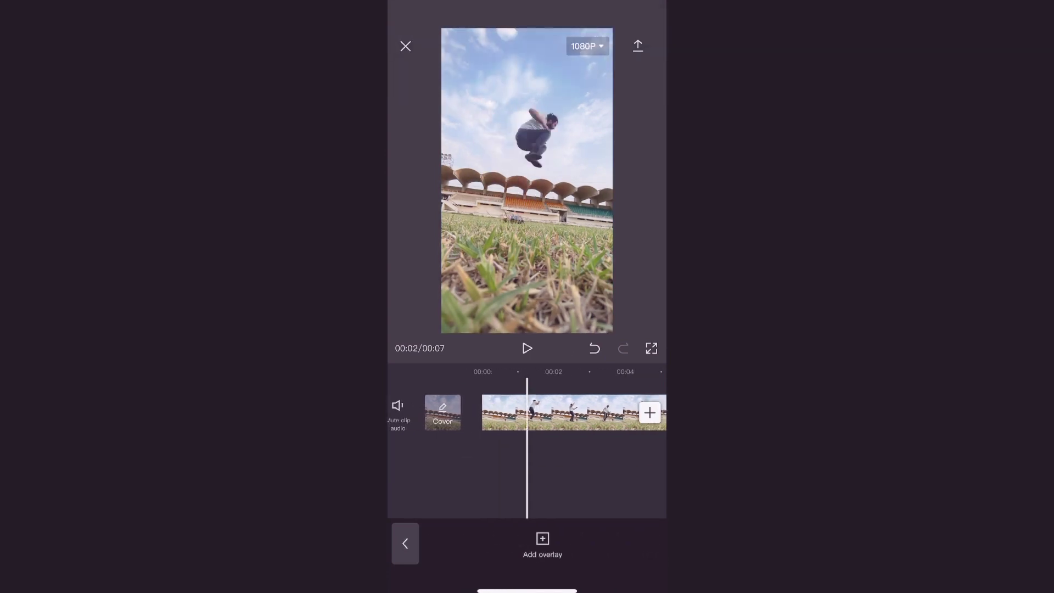
pyautogui.click(593, 347)
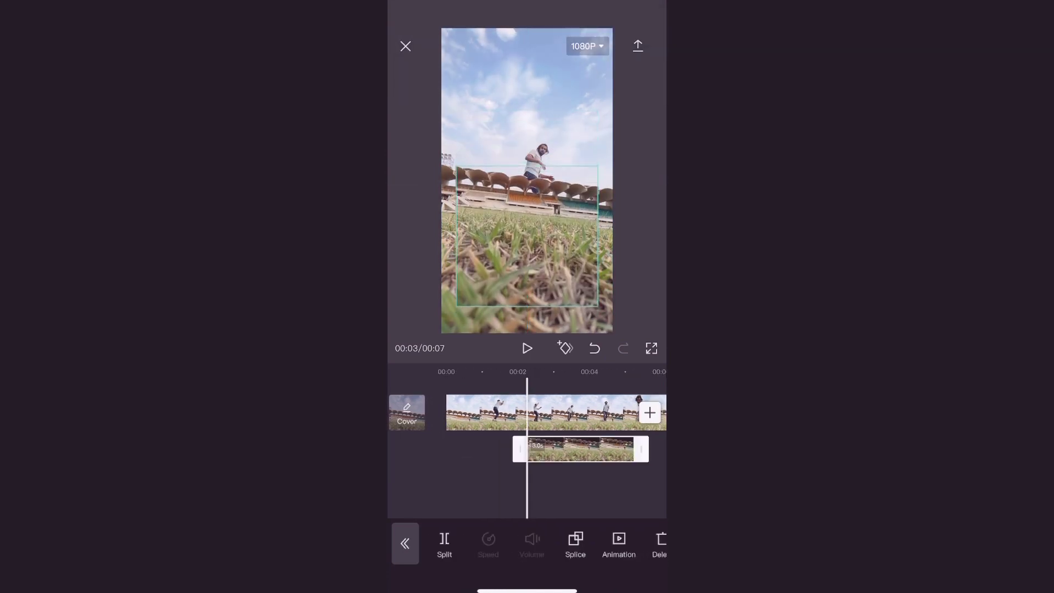
# Enlarge the stadium overlay to full frame width and centre it over the stands.
pyautogui.moveTo(576, 288); pyautogui.dragTo(625, 330)
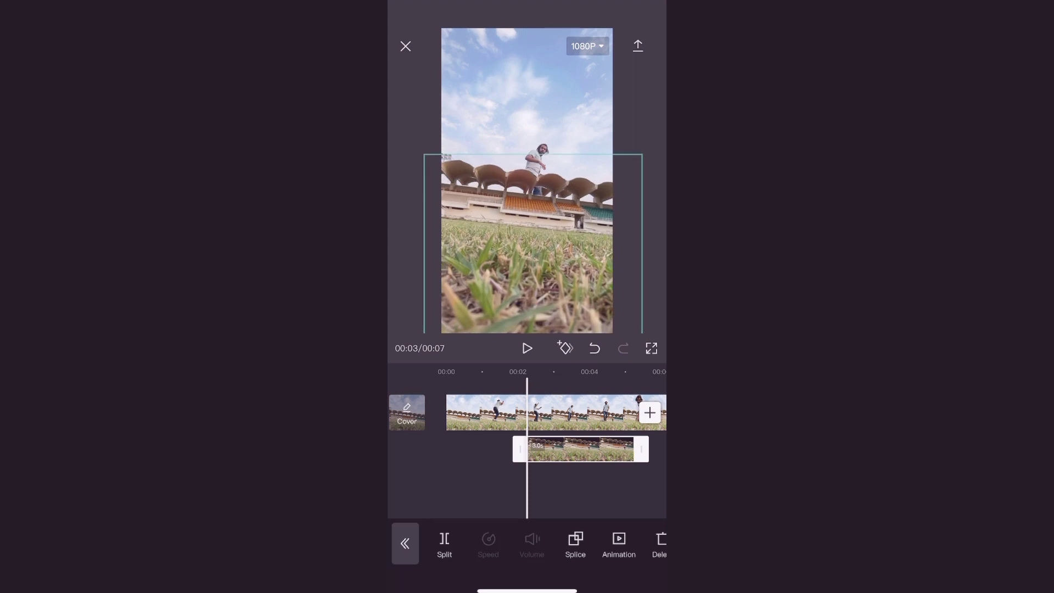
pyautogui.moveTo(531, 247); pyautogui.dragTo(527, 240)
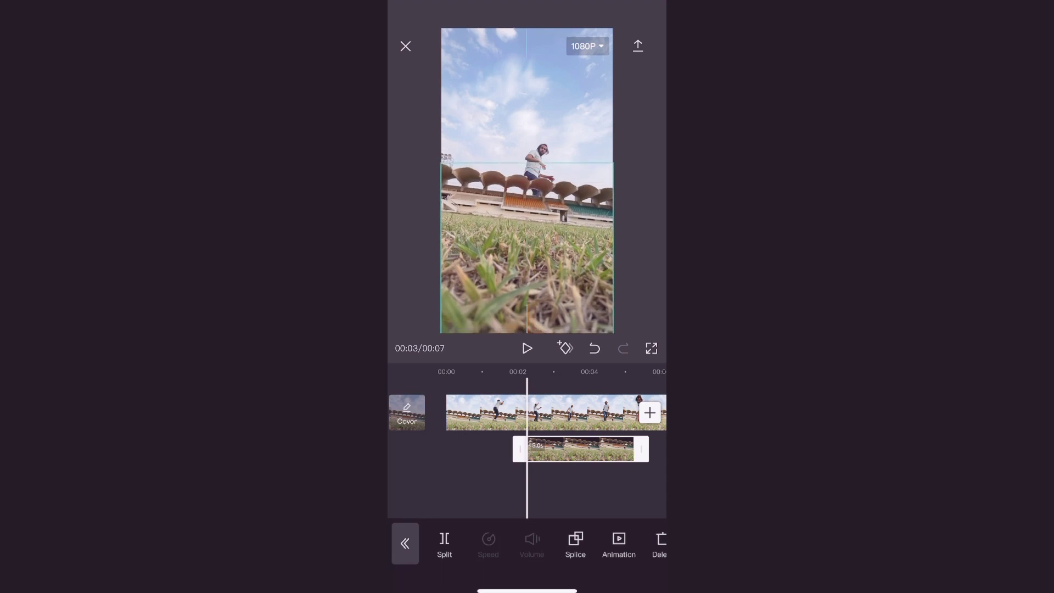
pyautogui.click(576, 495)
pyautogui.moveTo(494, 485); pyautogui.dragTo(527, 487)
pyautogui.click(610, 448)
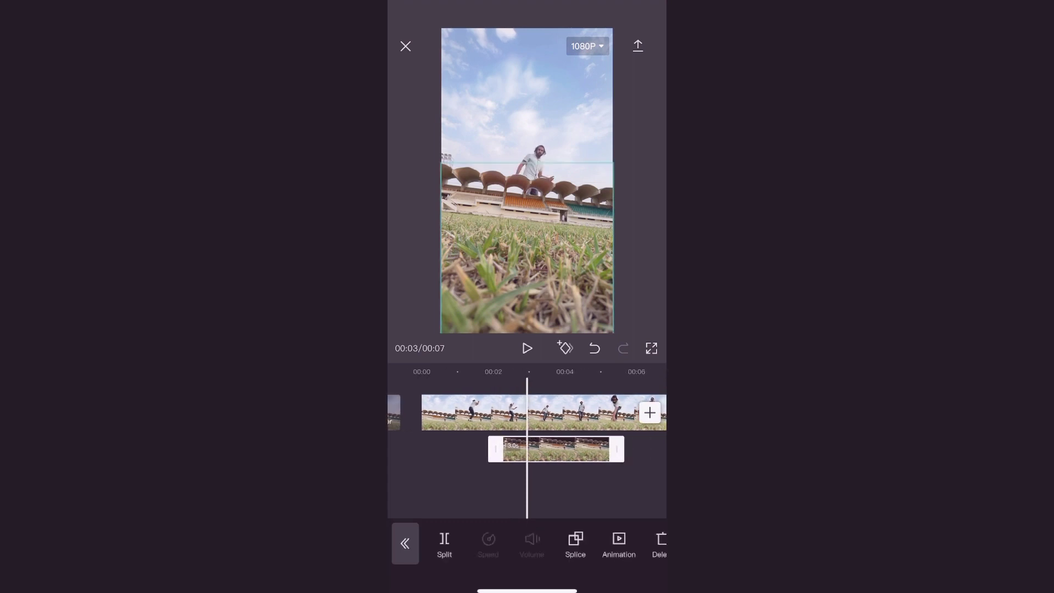
# Deselect the overlay, scrub back, and select the main jump clip for trimming to 5 seconds.
pyautogui.click(593, 494)
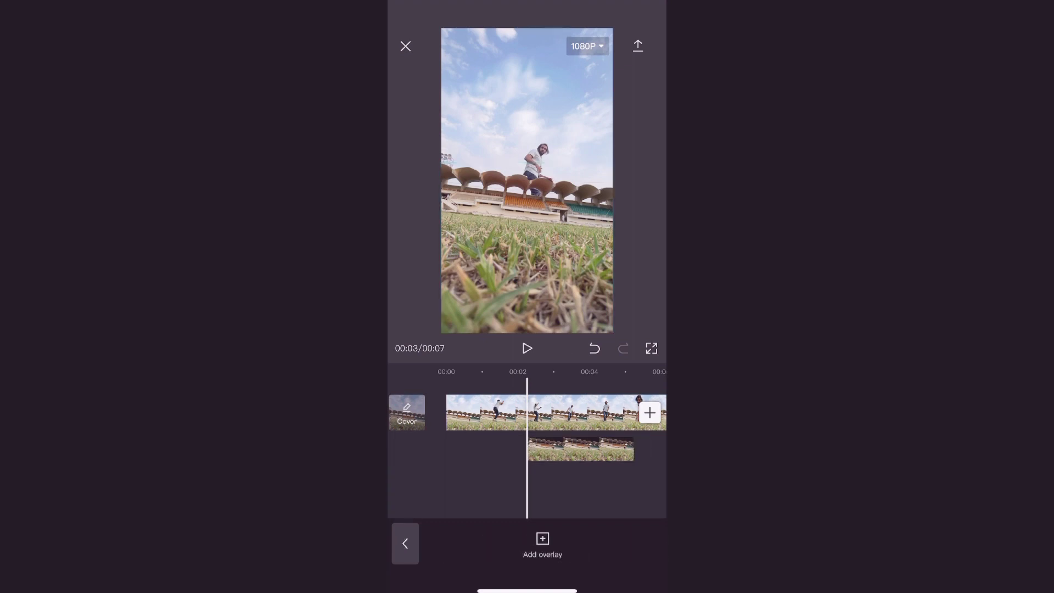
pyautogui.moveTo(494, 411)
pyautogui.mouseDown()
pyautogui.moveTo(522, 412)
pyautogui.moveTo(489, 412)
pyautogui.mouseUp()
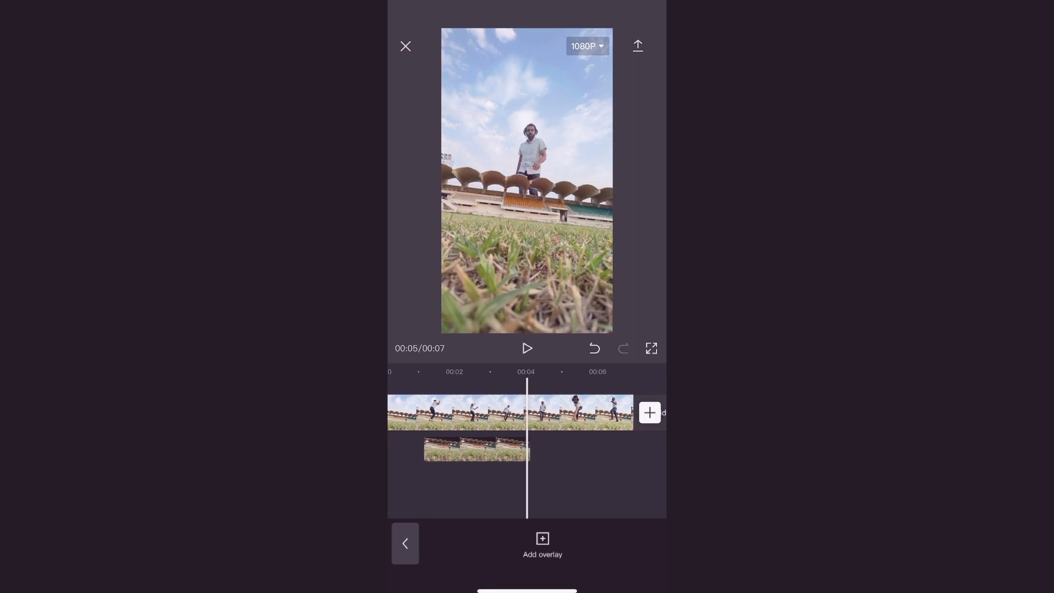
pyautogui.click(577, 411)
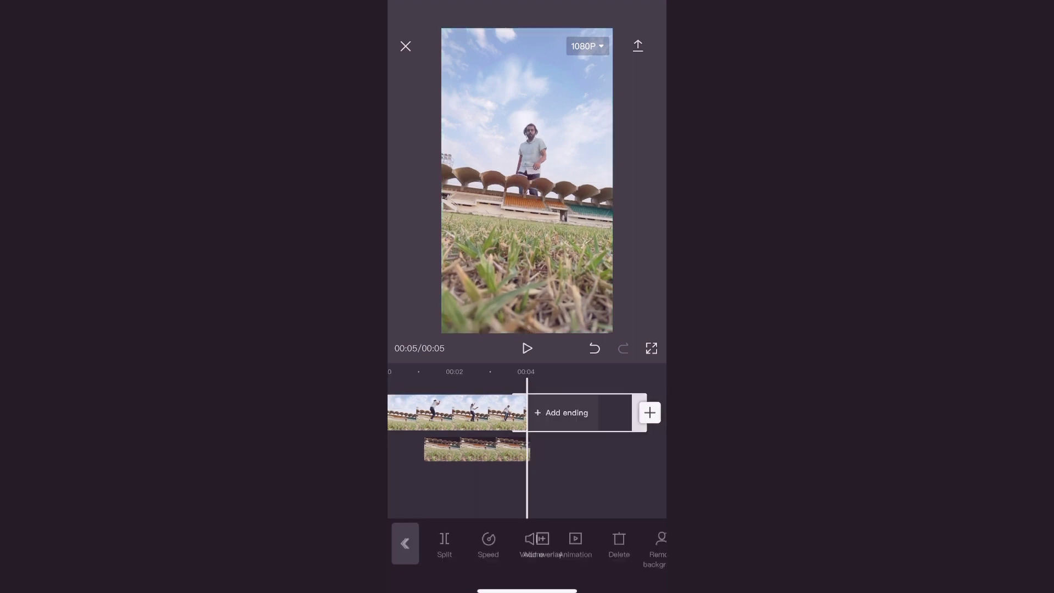